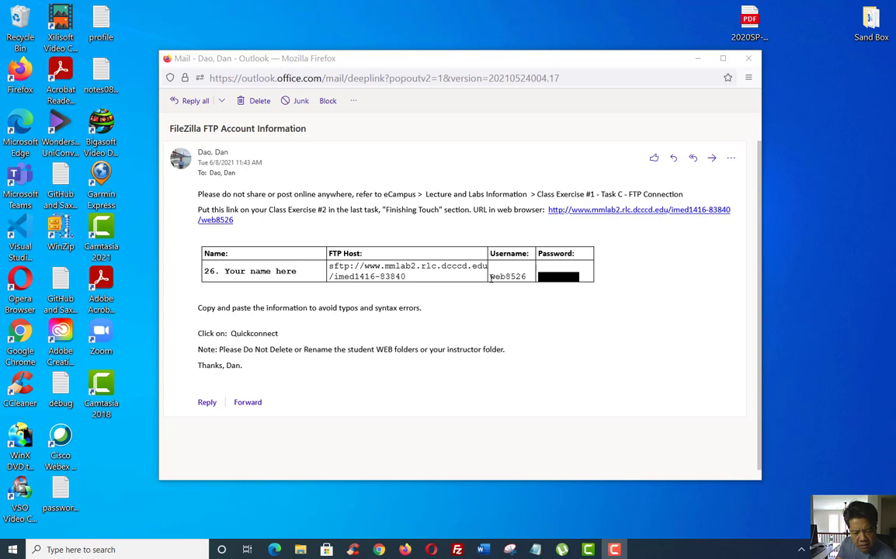
# Bring the 'FileZilla FTP Account Information' email window to the front to read the login details
pyautogui.click(490, 279)
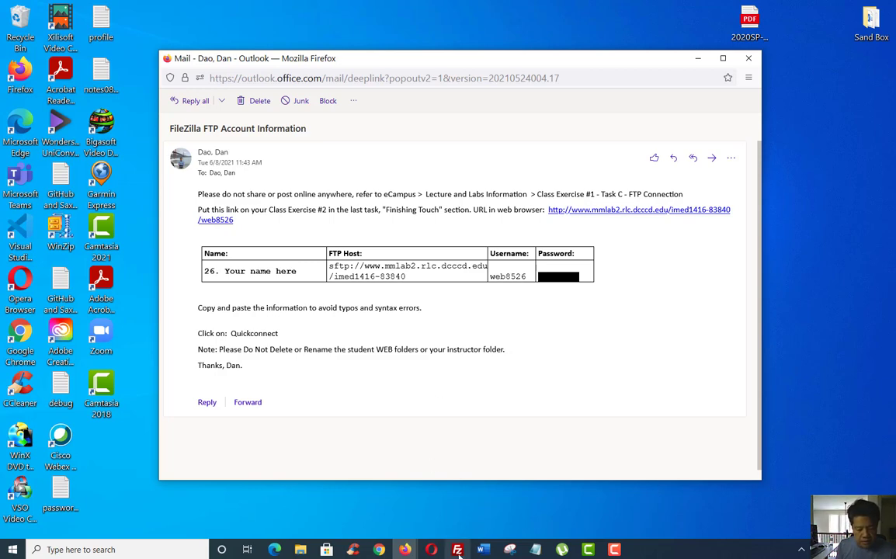
# Dismiss FileZilla's Check for Updates notice and dock the account email on the right half
pyautogui.click(458, 551)
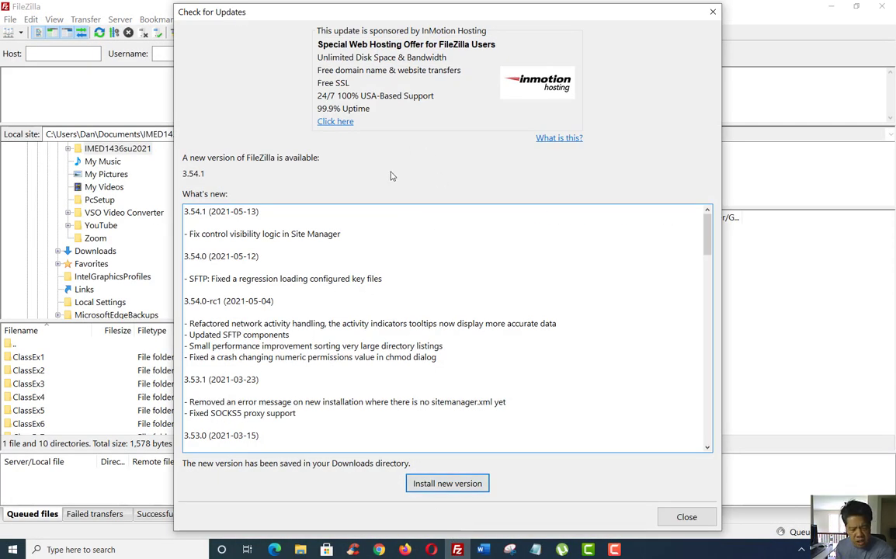
pyautogui.click(681, 517)
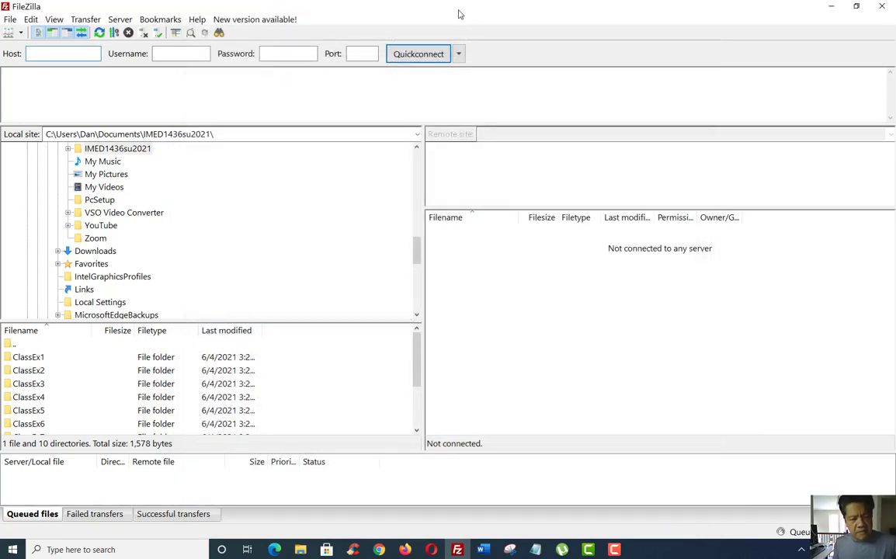
pyautogui.moveTo(458, 11); pyautogui.dragTo(0, 1)
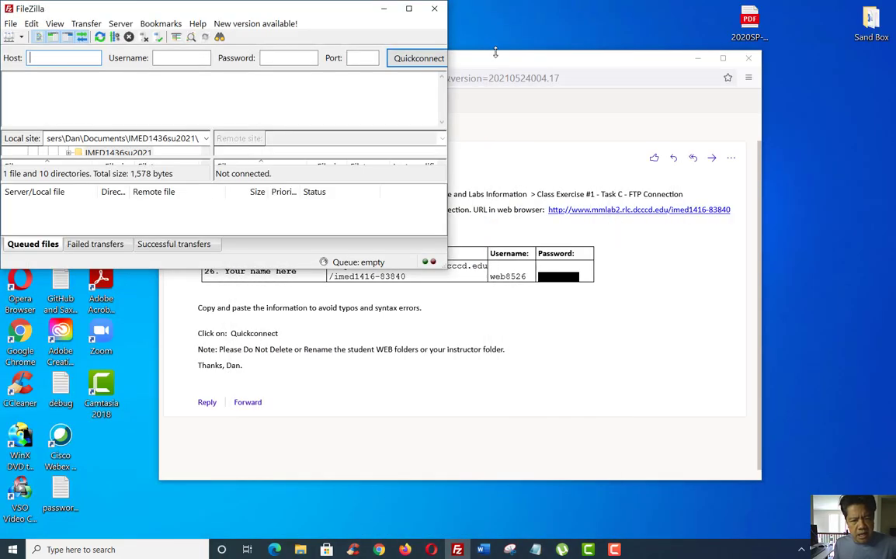
pyautogui.moveTo(495, 60); pyautogui.dragTo(895, 155)
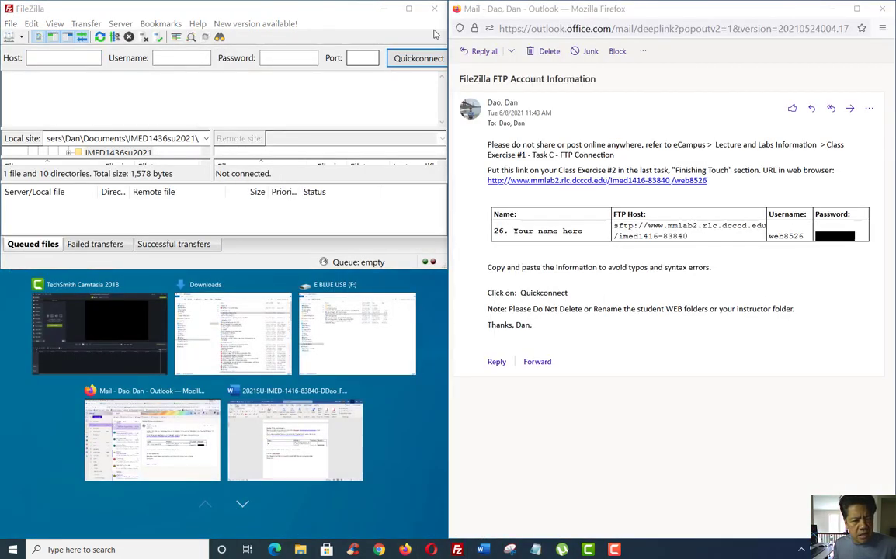
# Dock FileZilla on the left half and select the FTP Host address in the email
pyautogui.click(406, 10)
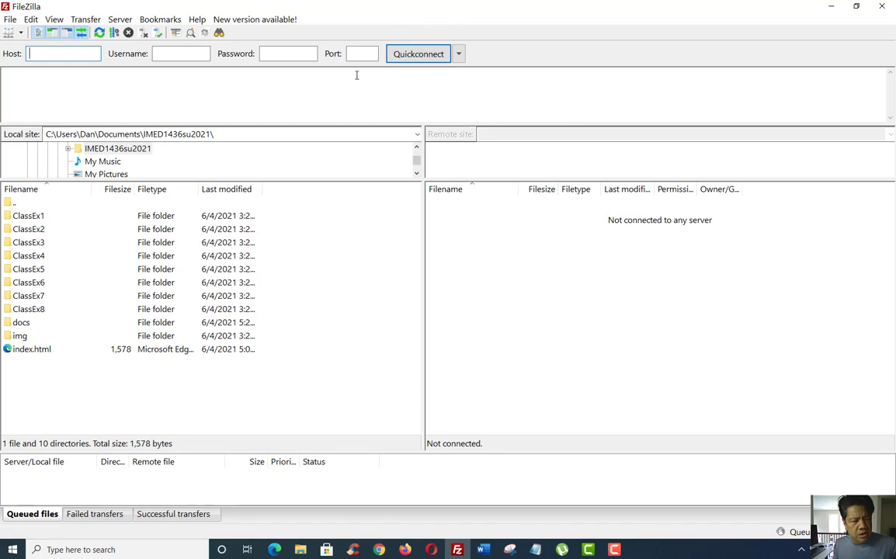
pyautogui.moveTo(455, 11); pyautogui.dragTo(2, 47)
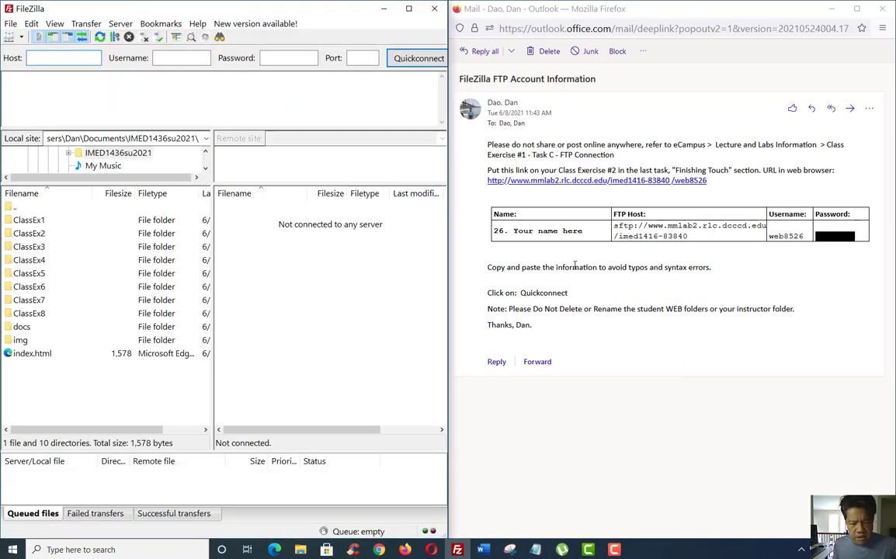
pyautogui.click(609, 224)
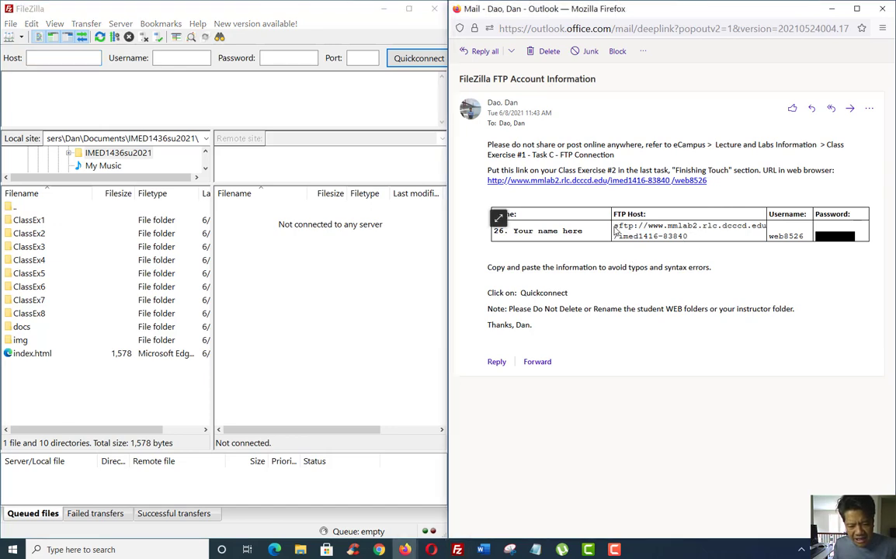
pyautogui.moveTo(614, 226); pyautogui.dragTo(694, 242)
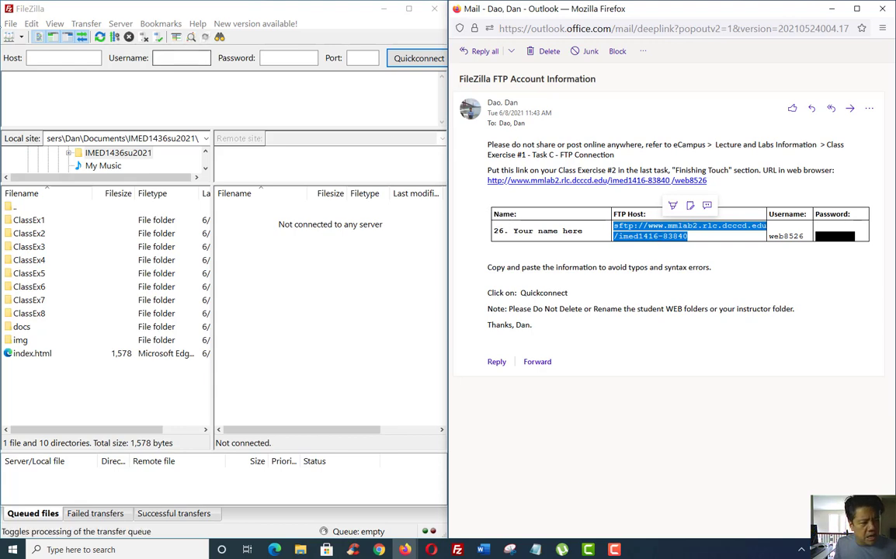
# Paste the FTP host and account username from the email into FileZilla, add the password, and connect
pyautogui.click(35, 58)
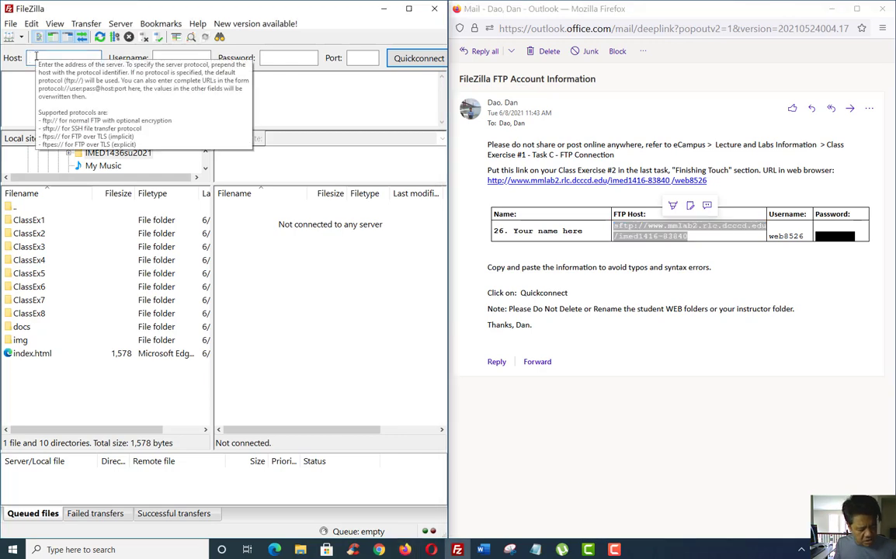
pyautogui.hotkey('ctrl', 'v')
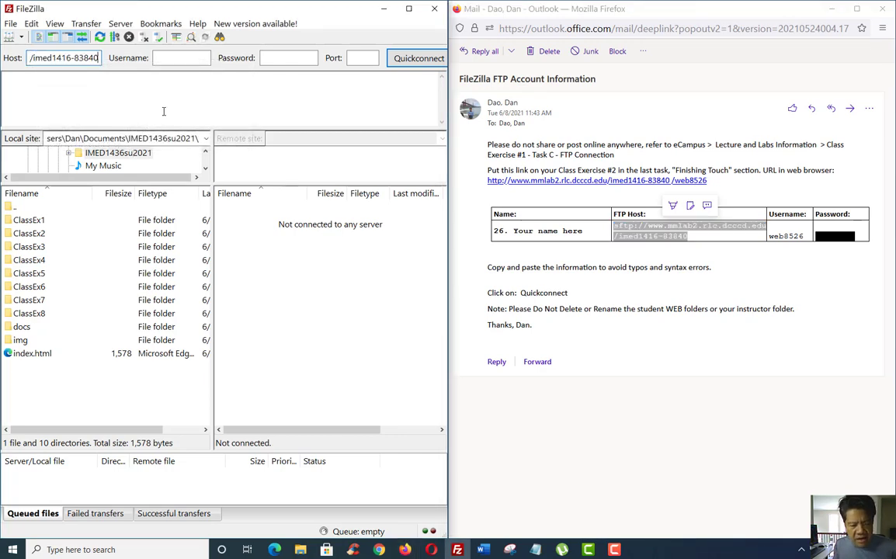
pyautogui.click(174, 58)
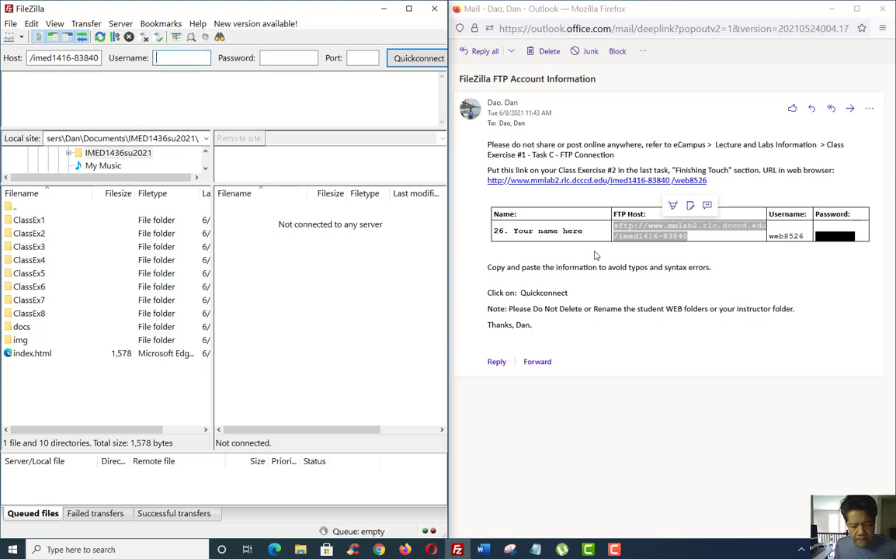
pyautogui.click(774, 236)
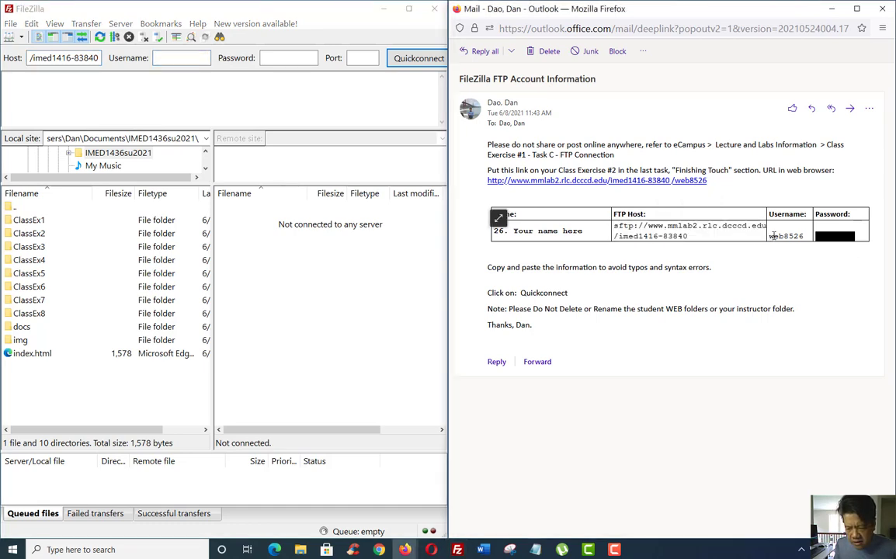
pyautogui.moveTo(776, 236); pyautogui.dragTo(802, 236)
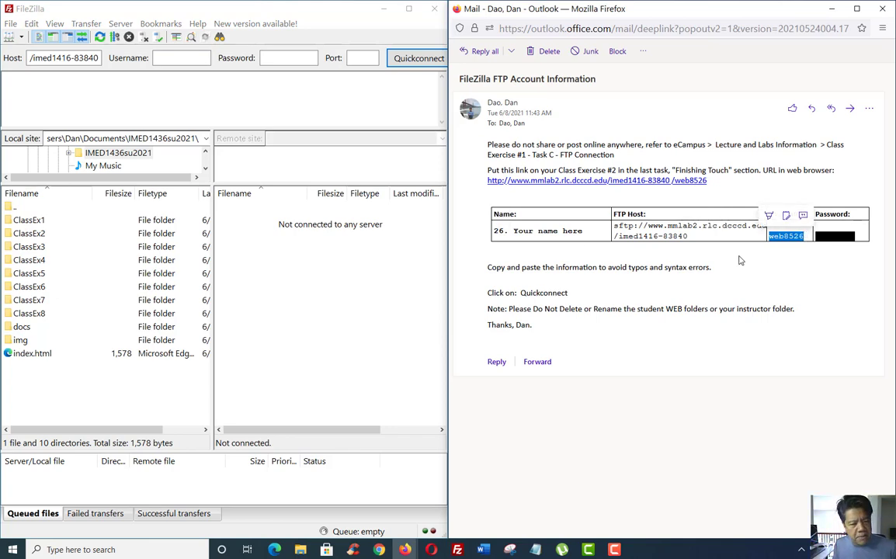
pyautogui.click(178, 58)
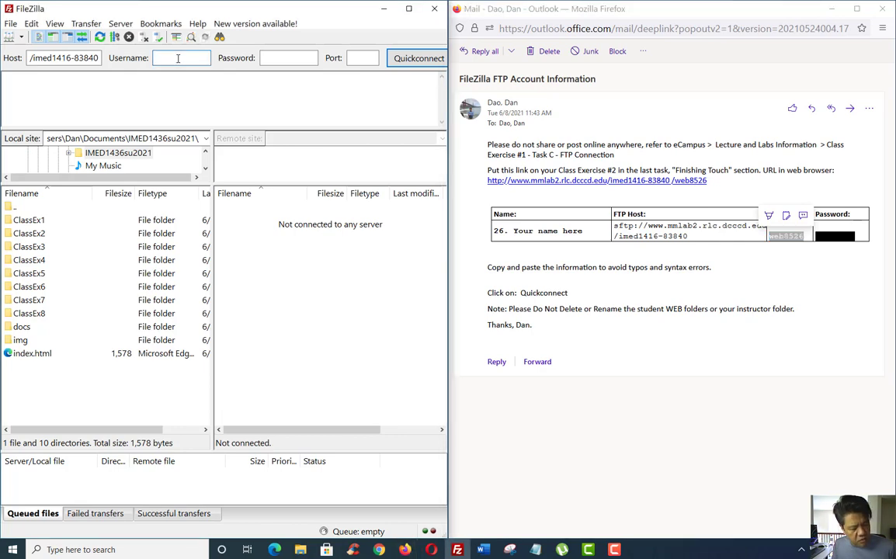
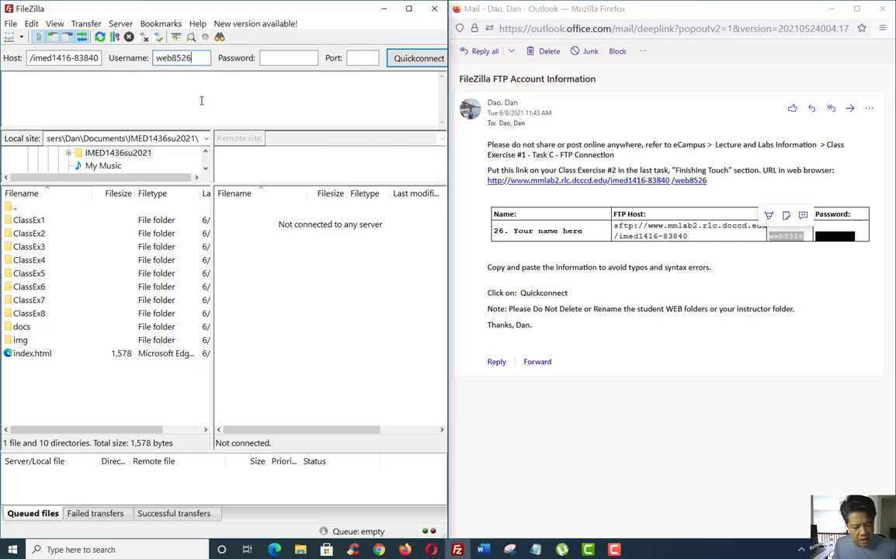
pyautogui.click(614, 549)
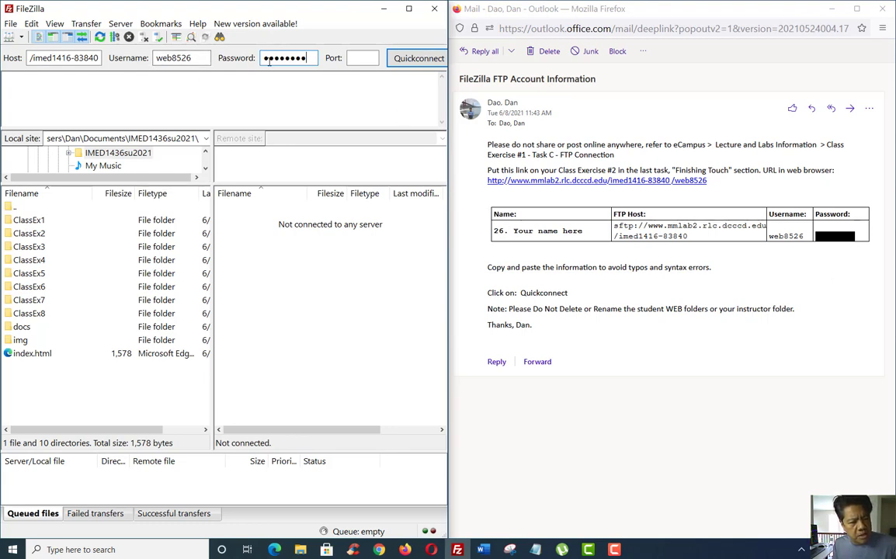
pyautogui.click(404, 60)
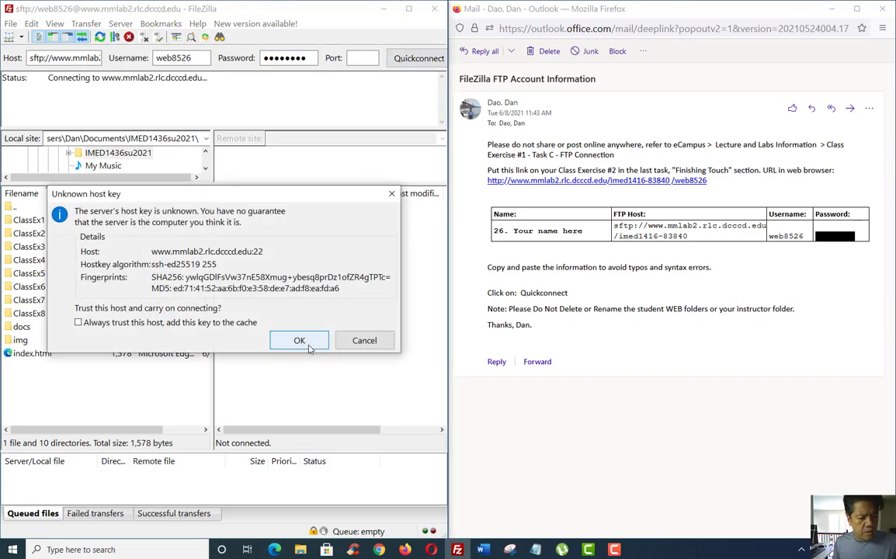
# Trust the server's unknown host key, maximize FileZilla, and enlarge both folder tree panes
pyautogui.click(299, 342)
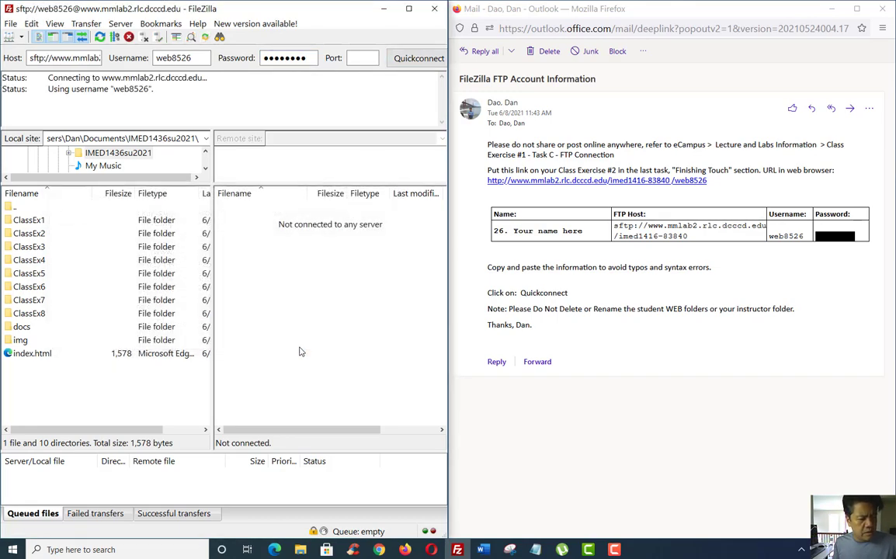
pyautogui.click(408, 8)
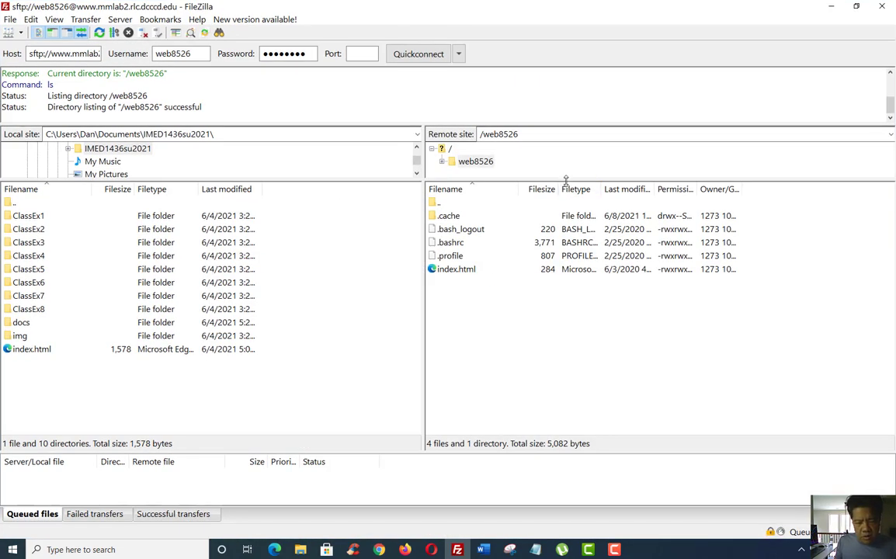
pyautogui.moveTo(566, 180); pyautogui.dragTo(566, 225)
pyautogui.moveTo(322, 179); pyautogui.dragTo(328, 221)
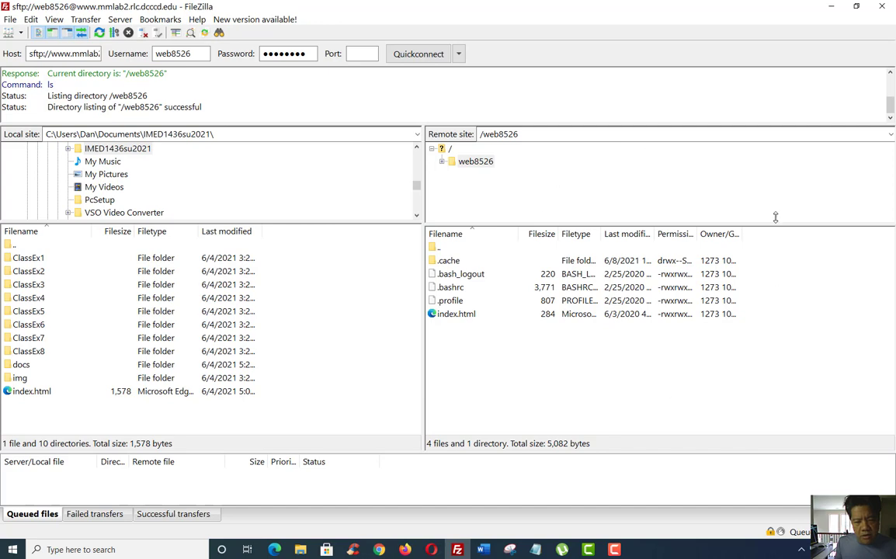
pyautogui.click(443, 161)
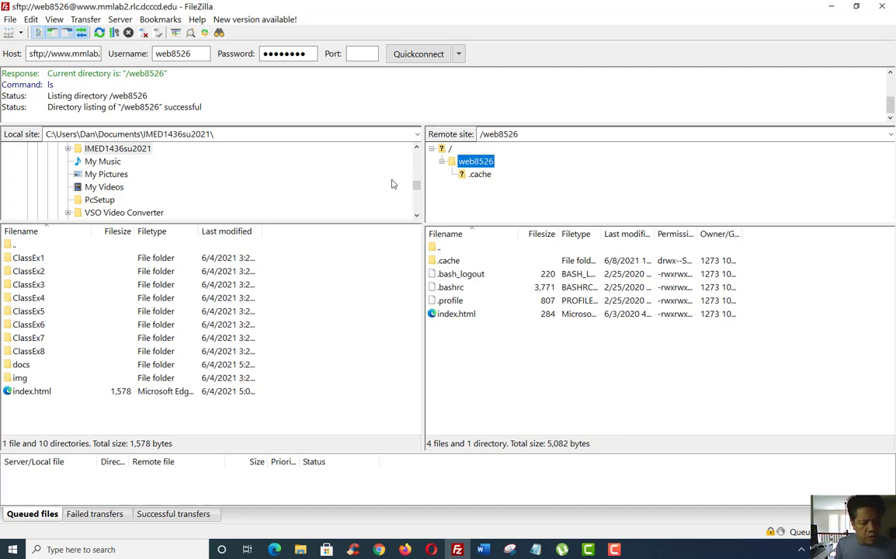
pyautogui.moveTo(417, 187); pyautogui.dragTo(417, 188)
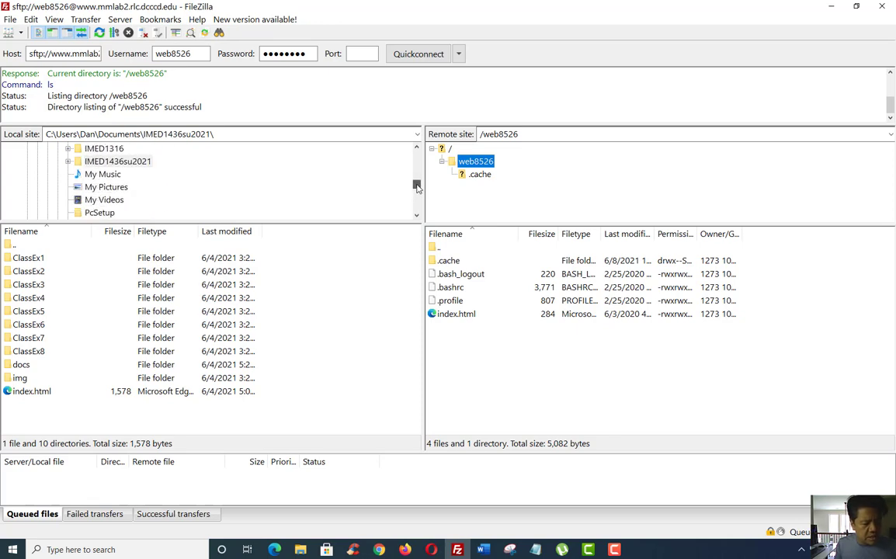
pyautogui.moveTo(417, 187); pyautogui.dragTo(417, 187)
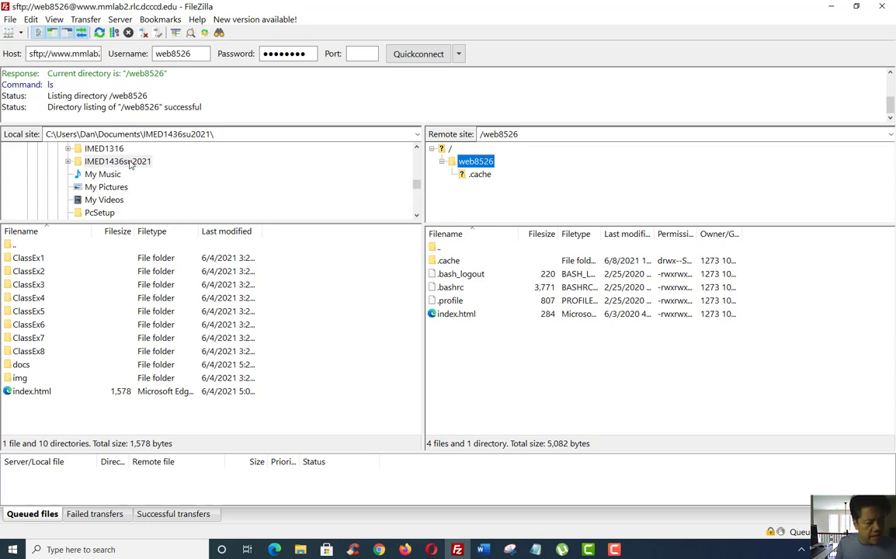
# Expand the local IMED1436su2021 folder and resize the local tree to show the ClassEx folders
pyautogui.click(67, 162)
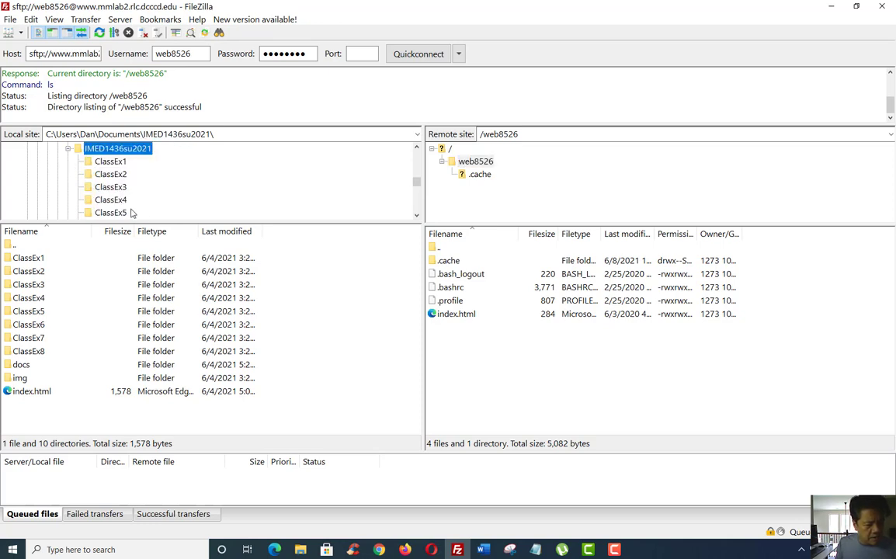
pyautogui.moveTo(140, 222); pyautogui.dragTo(136, 267)
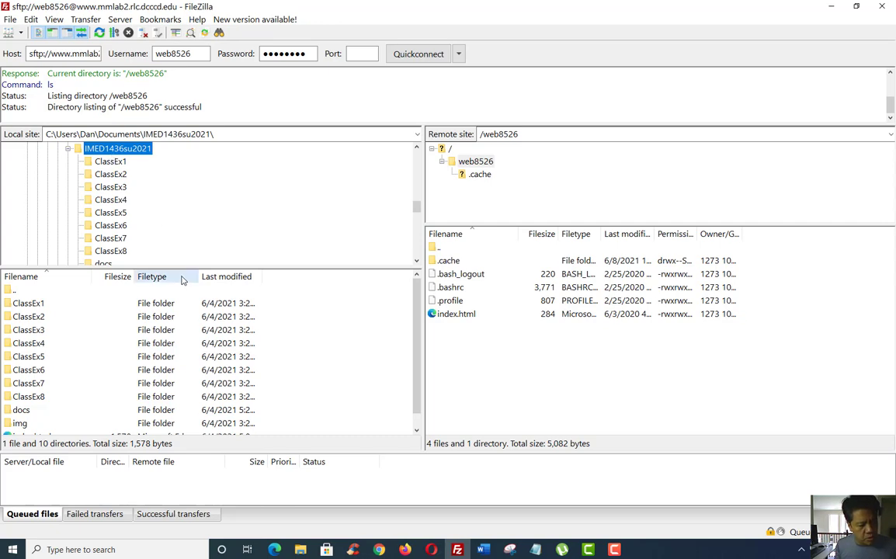
pyautogui.moveTo(186, 269); pyautogui.dragTo(191, 225)
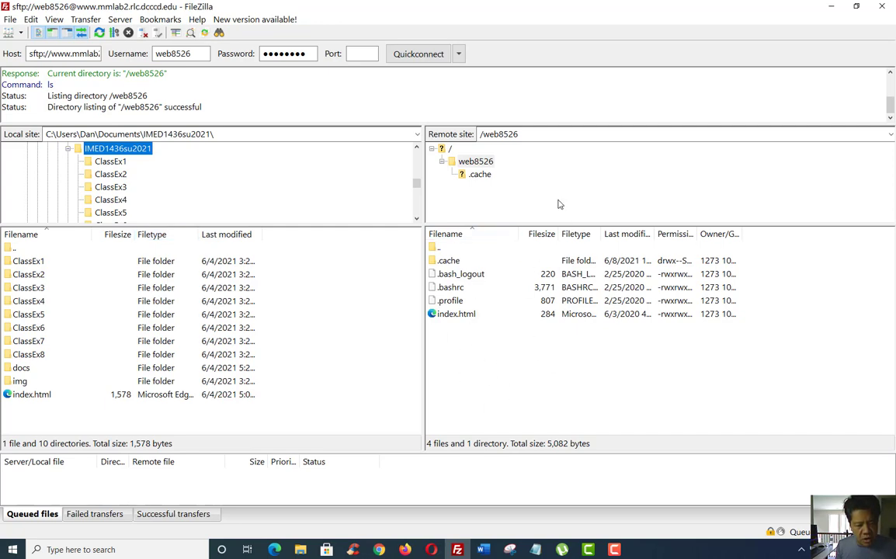
pyautogui.click(243, 417)
pyautogui.moveTo(243, 375); pyautogui.dragTo(240, 261)
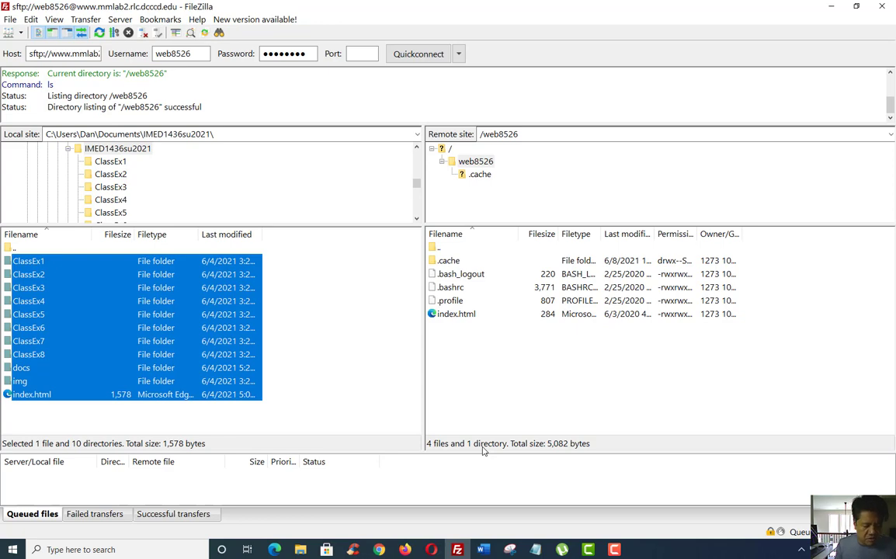
pyautogui.click(285, 428)
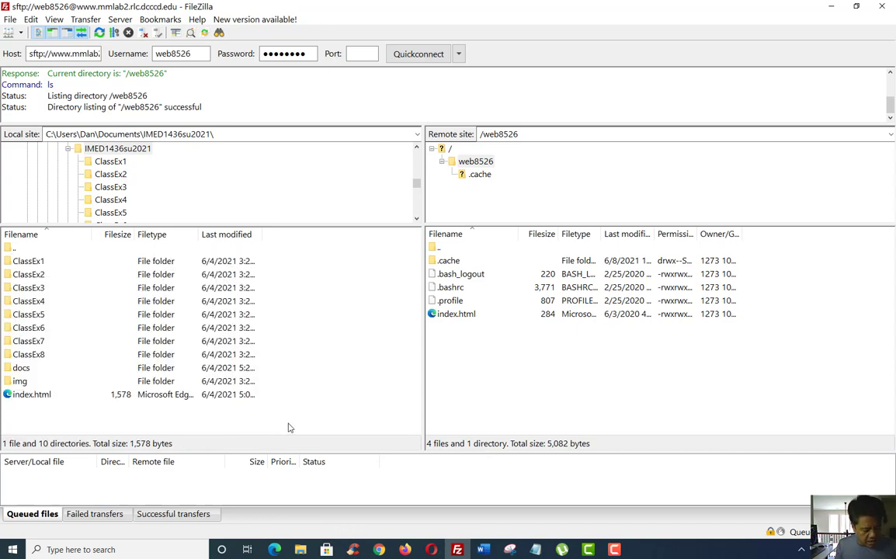
pyautogui.hotkey('ctrl', 'a')
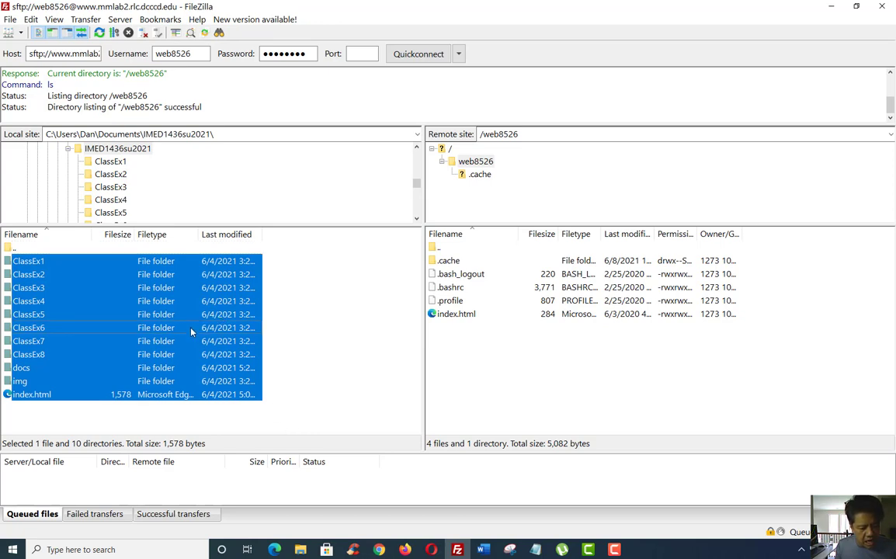
pyautogui.moveTo(191, 332); pyautogui.dragTo(496, 373)
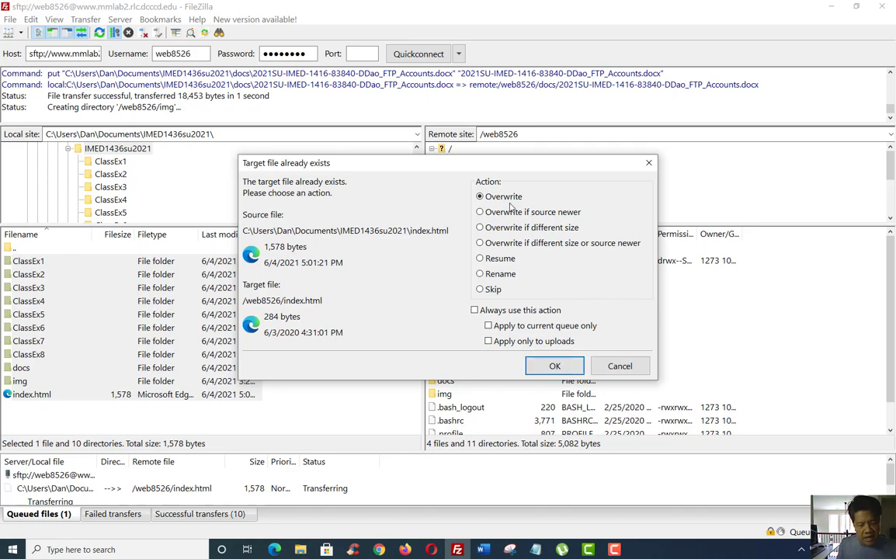
pyautogui.click(567, 368)
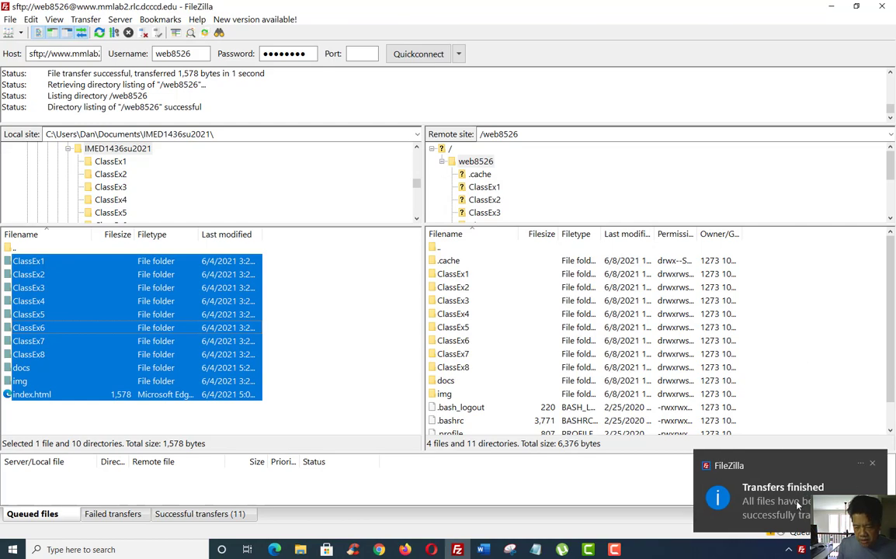
pyautogui.click(873, 464)
pyautogui.scroll(-1, 845, 351)
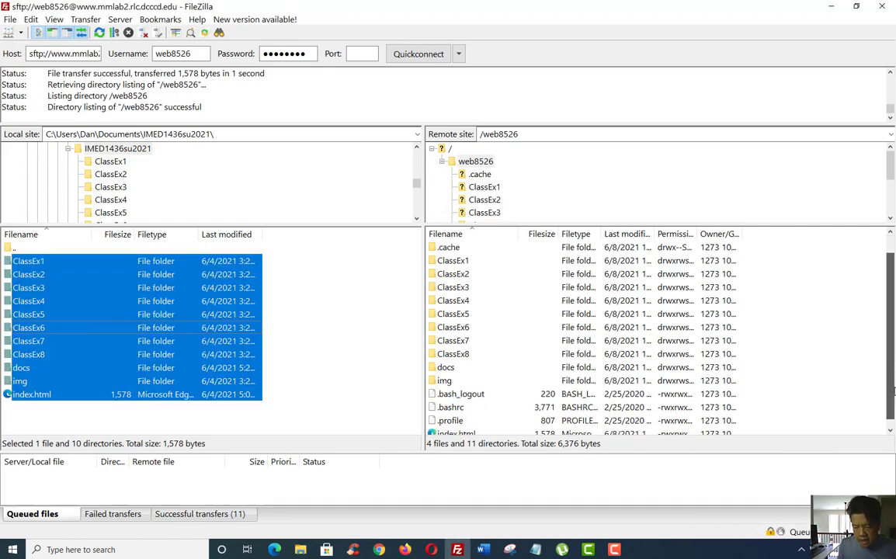
# Check the uploaded ClassEx6 folder and index.html in a larger remote list, then bring back the account email
pyautogui.moveTo(731, 225); pyautogui.dragTo(728, 196)
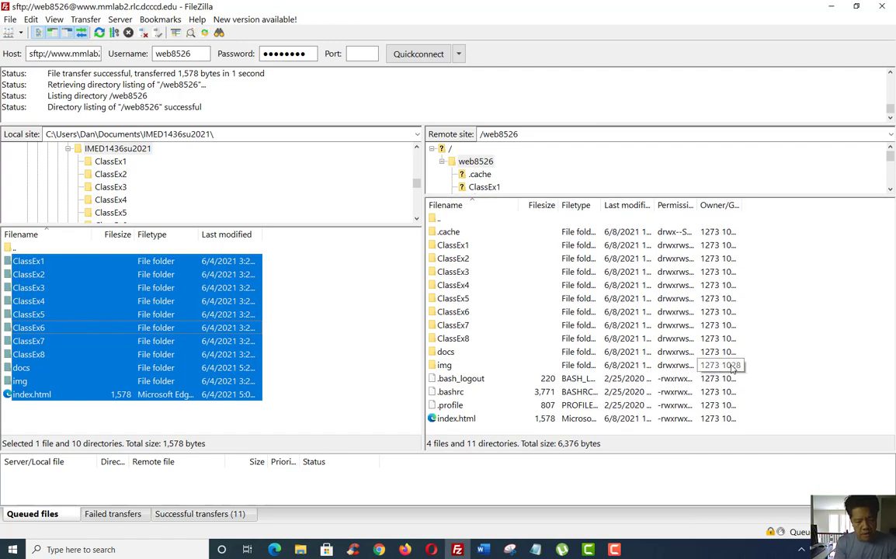
pyautogui.click(516, 312)
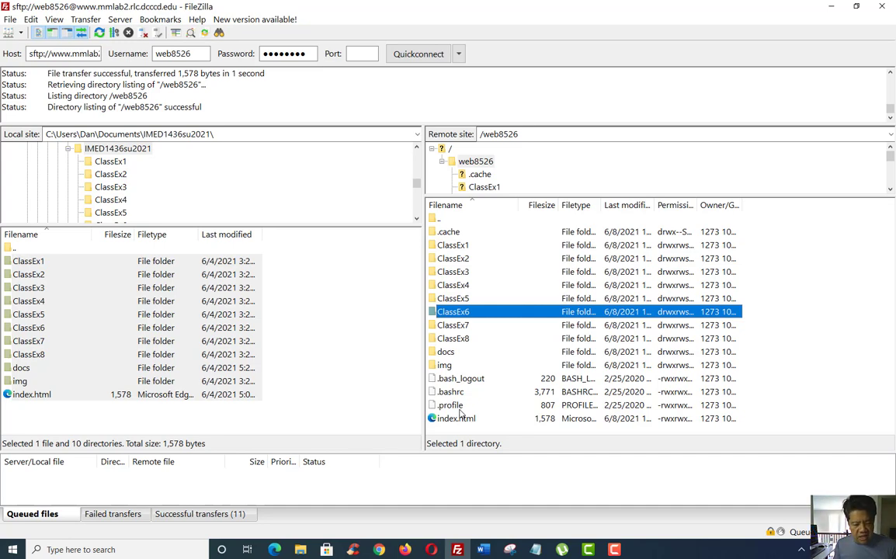
pyautogui.click(459, 420)
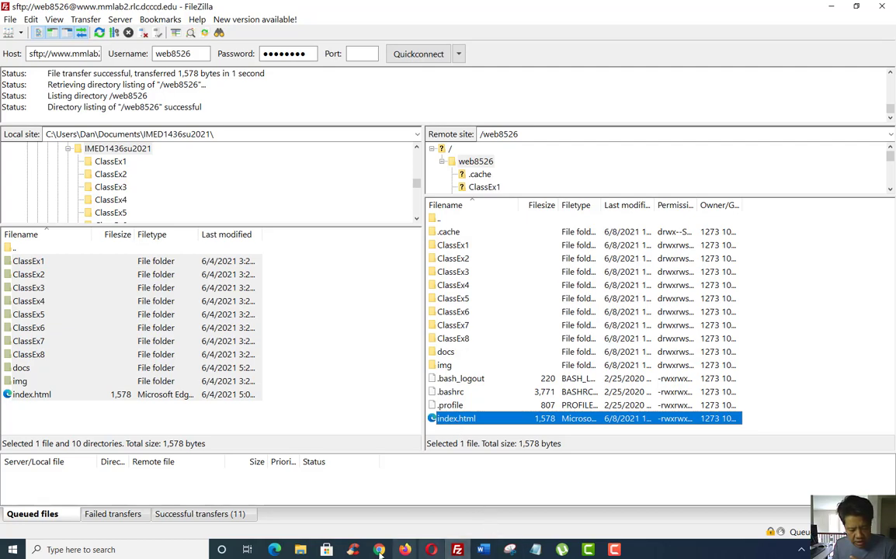
pyautogui.moveTo(406, 549)
pyautogui.click(427, 476)
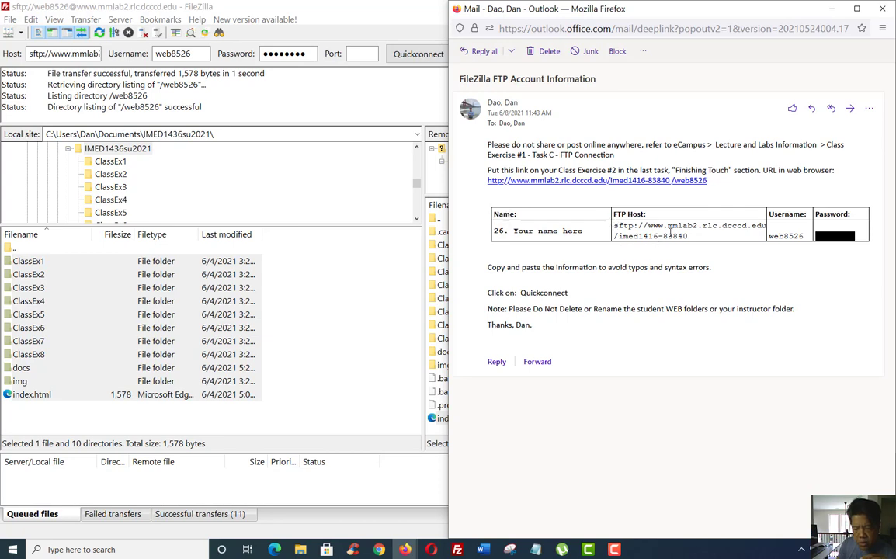
# Copy the class web address from the email and open a new Firefox tab ready for it
pyautogui.doubleClick(689, 181)
pyautogui.moveTo(690, 186); pyautogui.dragTo(488, 188)
pyautogui.hotkey('ctrl', 'c')
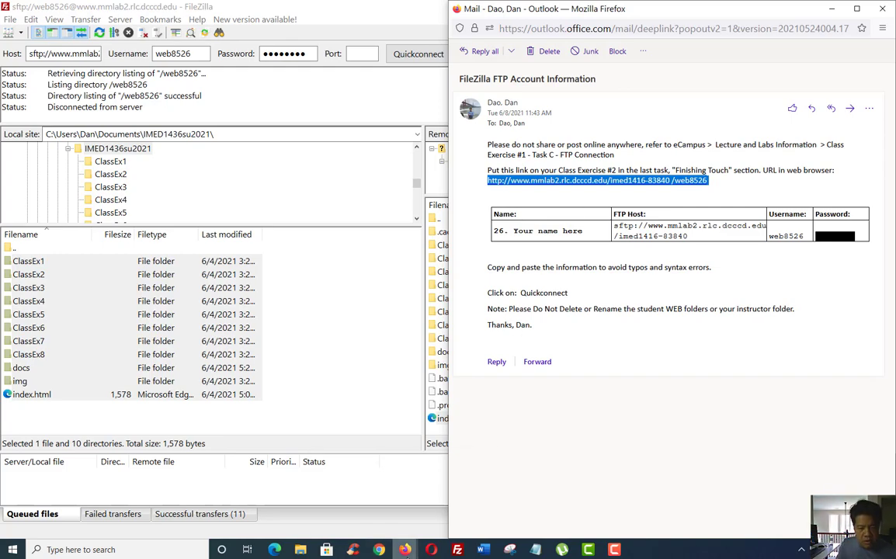
pyautogui.moveTo(405, 549)
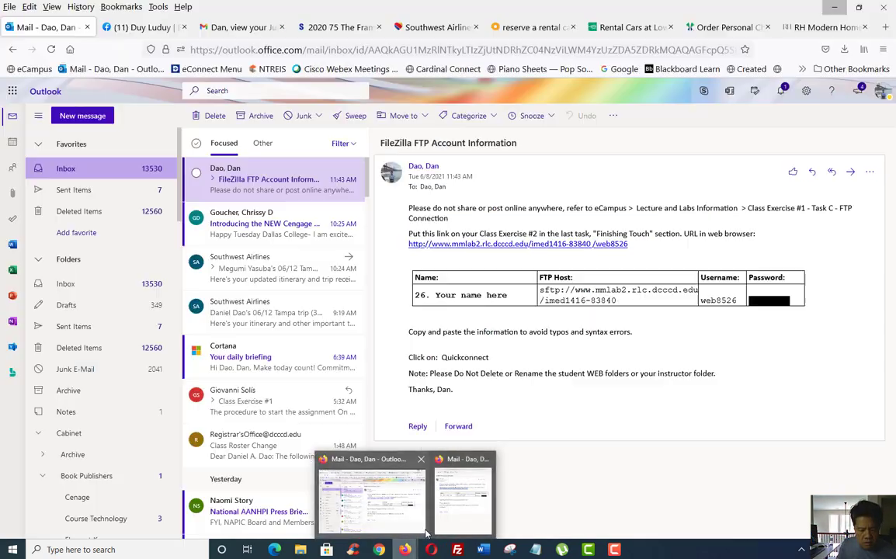
pyautogui.click(426, 532)
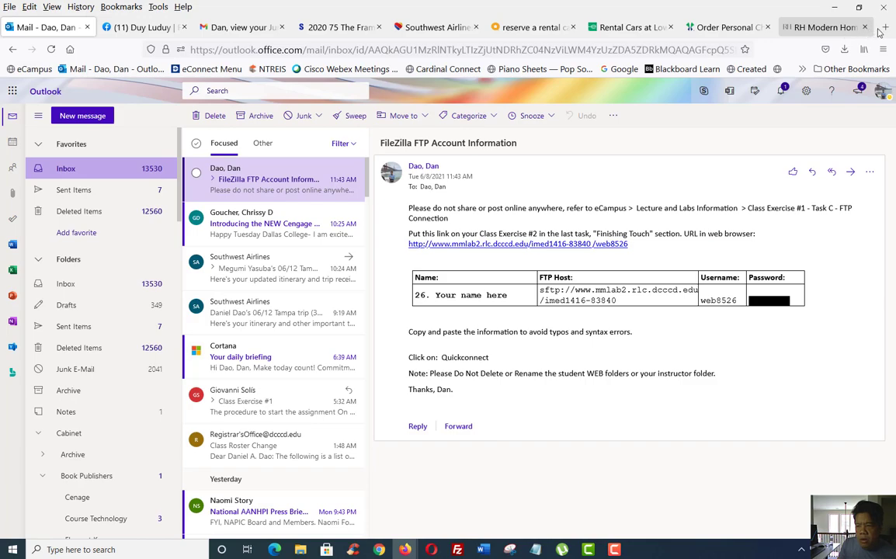
pyautogui.click(885, 28)
pyautogui.click(178, 49)
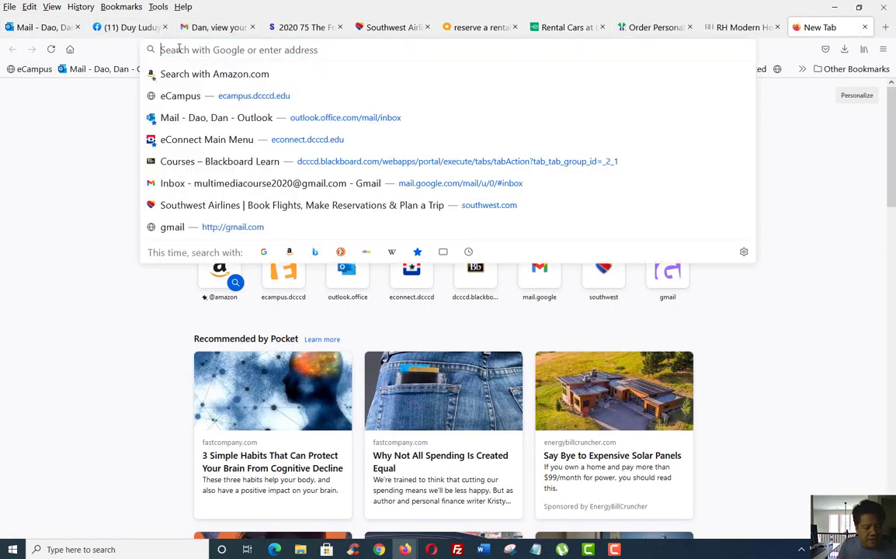
pyautogui.hotkey('ctrl', 'v')
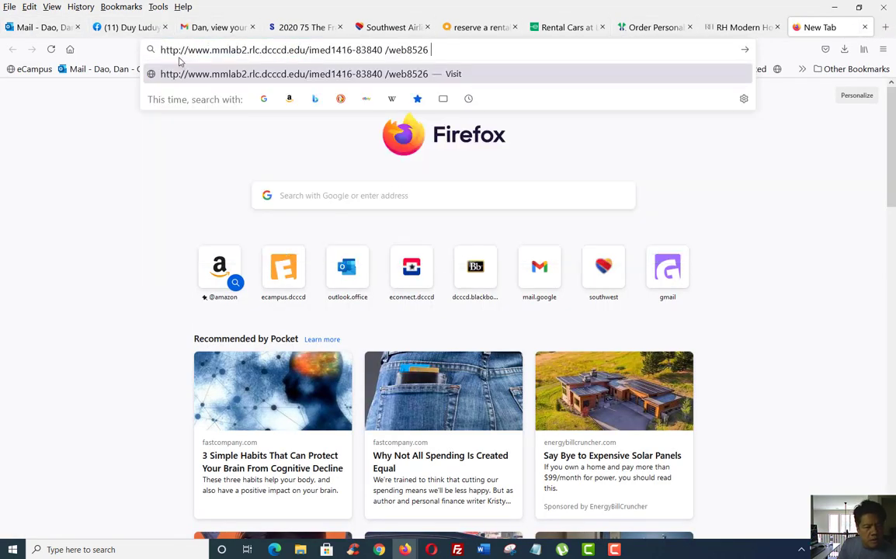
pyautogui.click(390, 73)
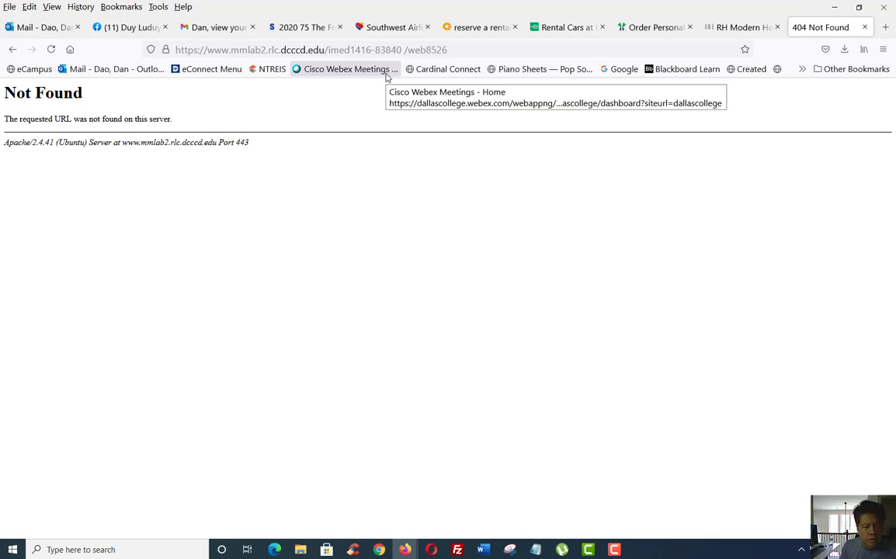
pyautogui.click(614, 550)
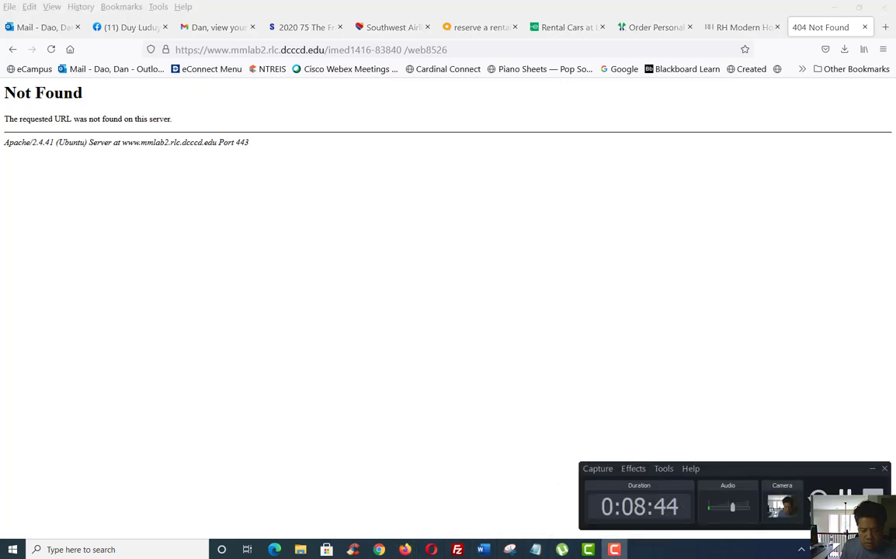
pyautogui.hotkey('alt', 'Tab')
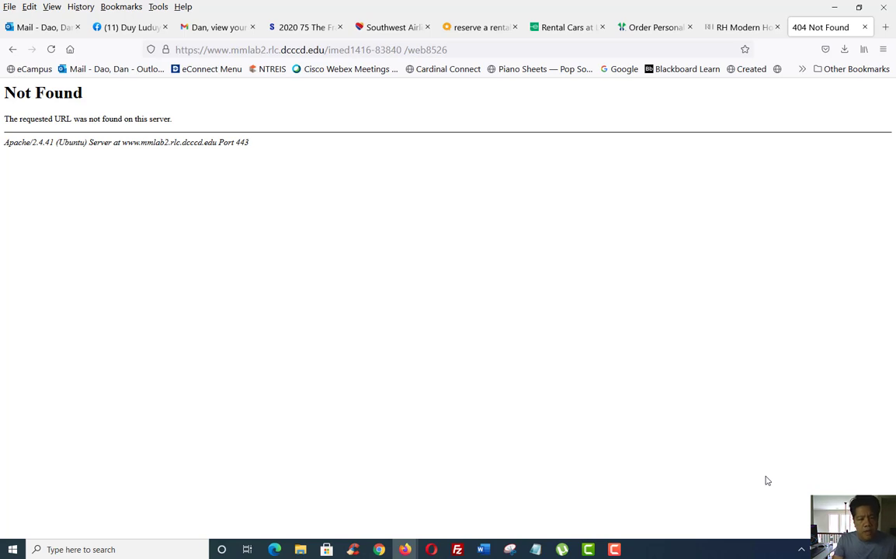
pyautogui.hotkey('alt', 'Tab')
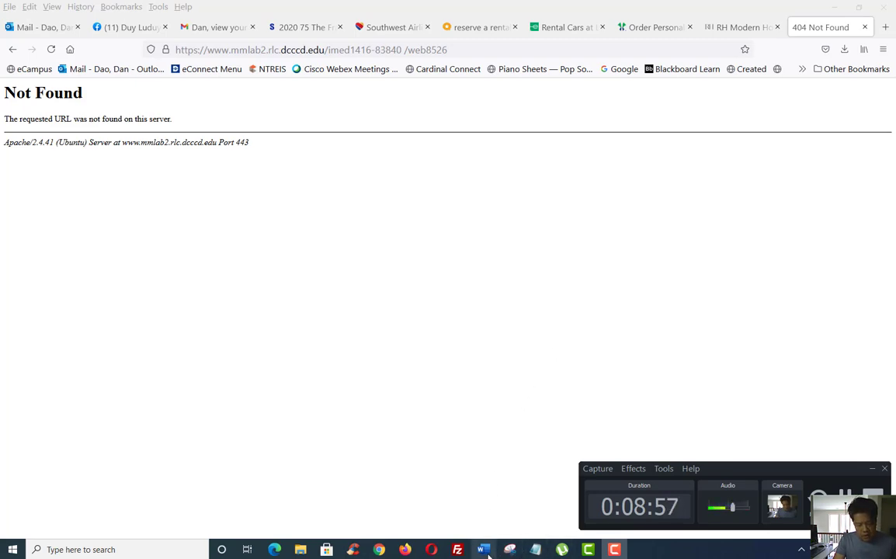
# Compare with the link in the account email, then return to the 404 tab
pyautogui.moveTo(404, 549)
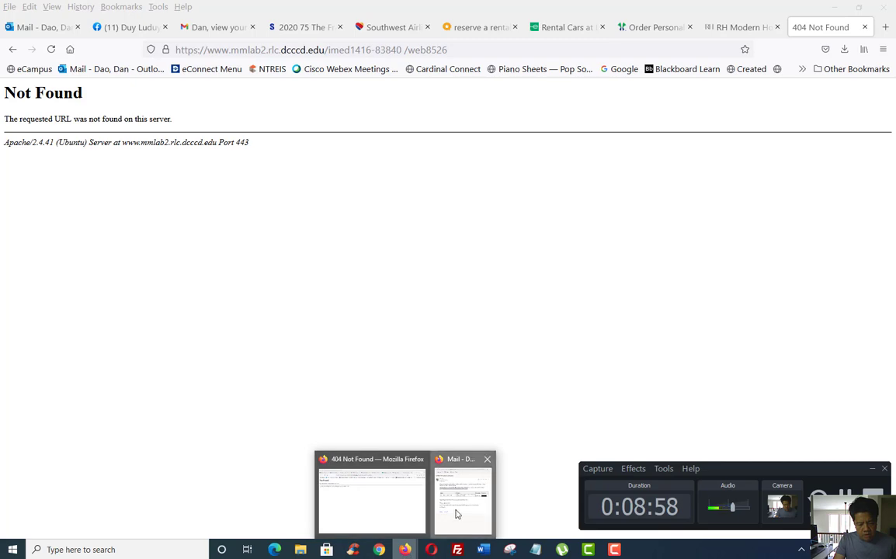
pyautogui.click(458, 515)
pyautogui.click(649, 194)
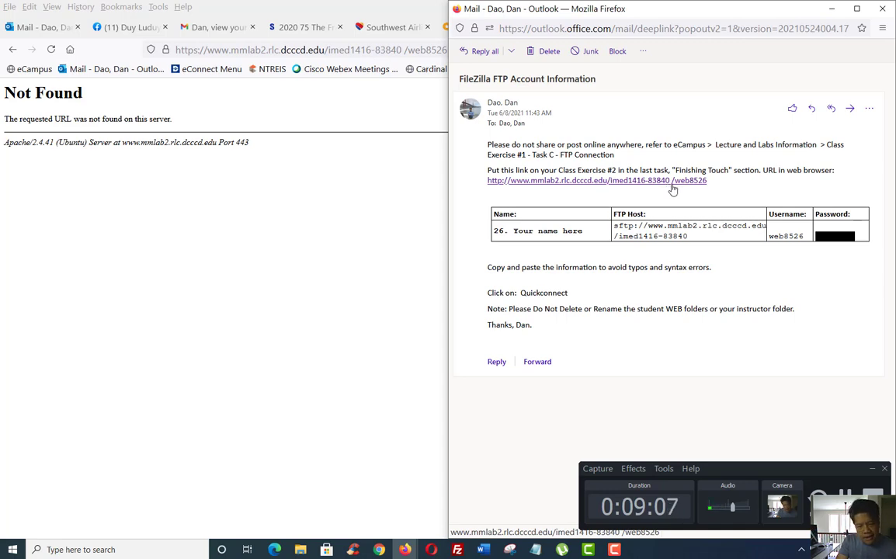
pyautogui.click(355, 178)
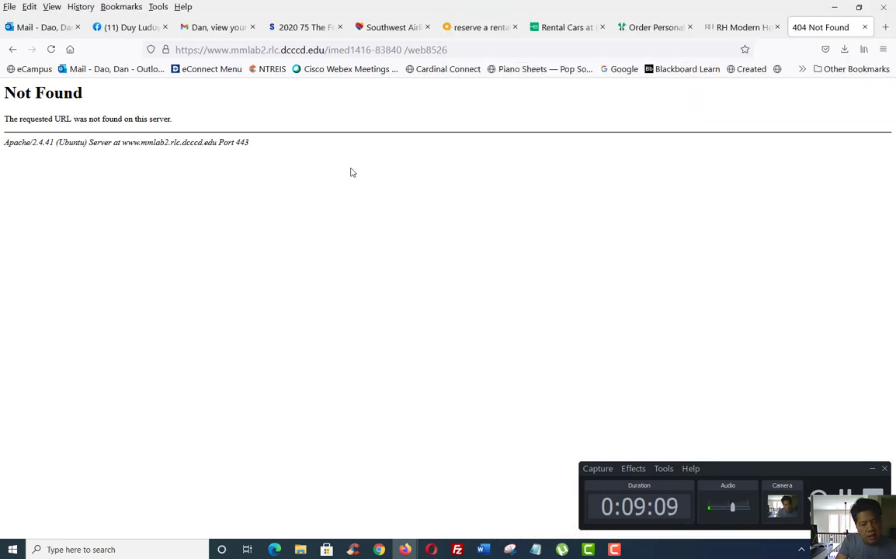
pyautogui.click(414, 53)
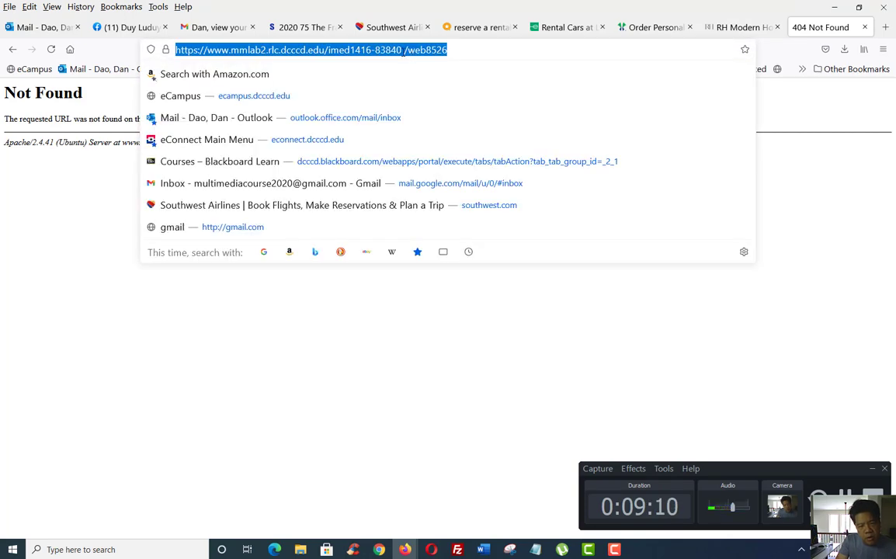
pyautogui.click(403, 50)
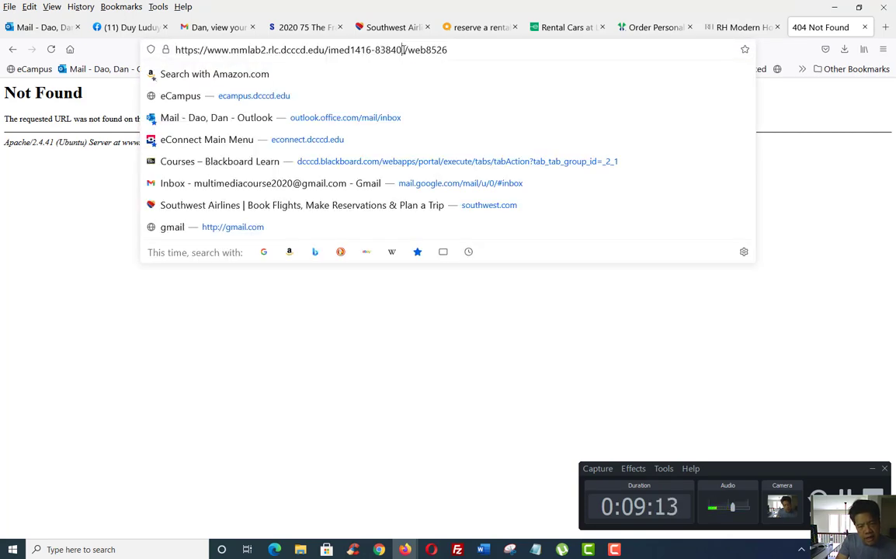
pyautogui.doubleClick(403, 50)
pyautogui.click(403, 49)
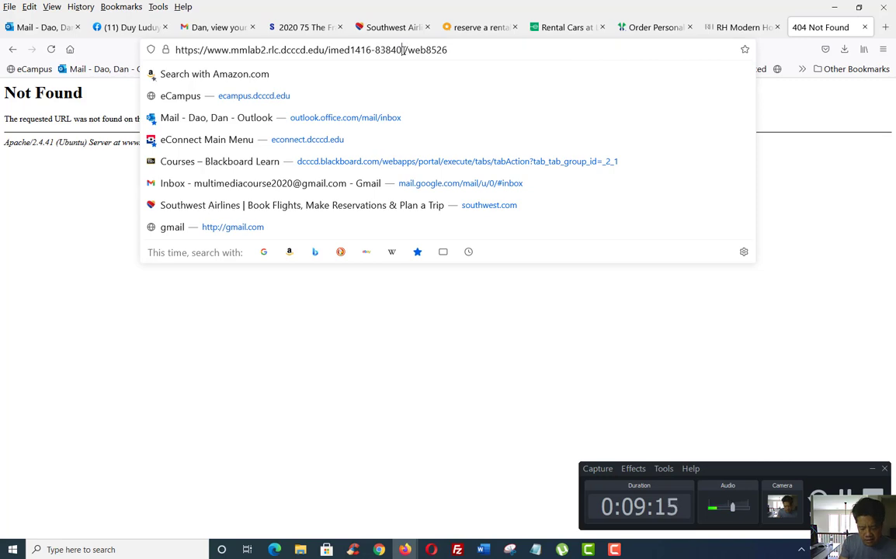
pyautogui.write('/')
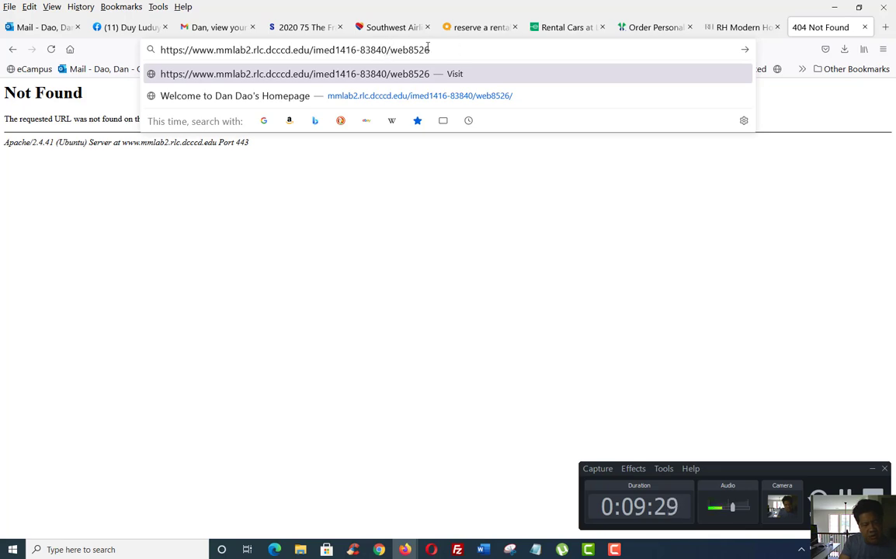
pyautogui.press('Return')
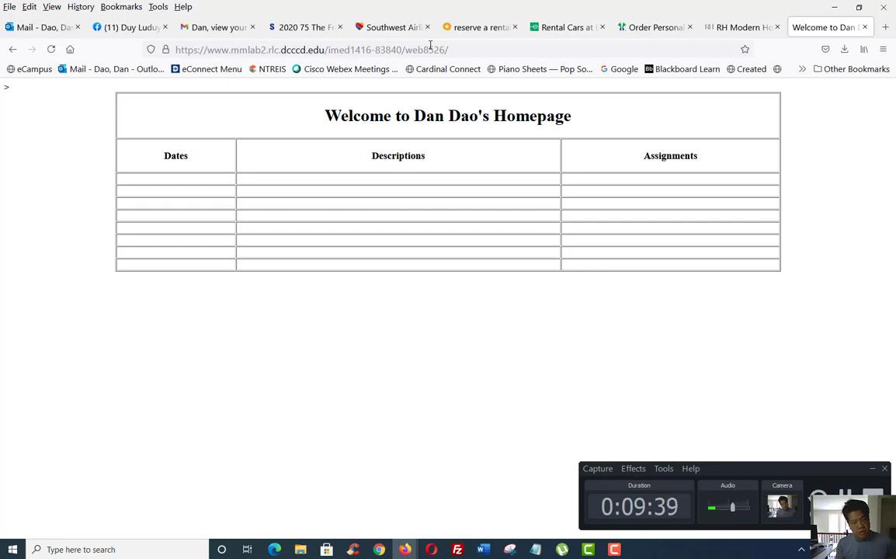
pyautogui.moveTo(397, 50); pyautogui.dragTo(402, 50)
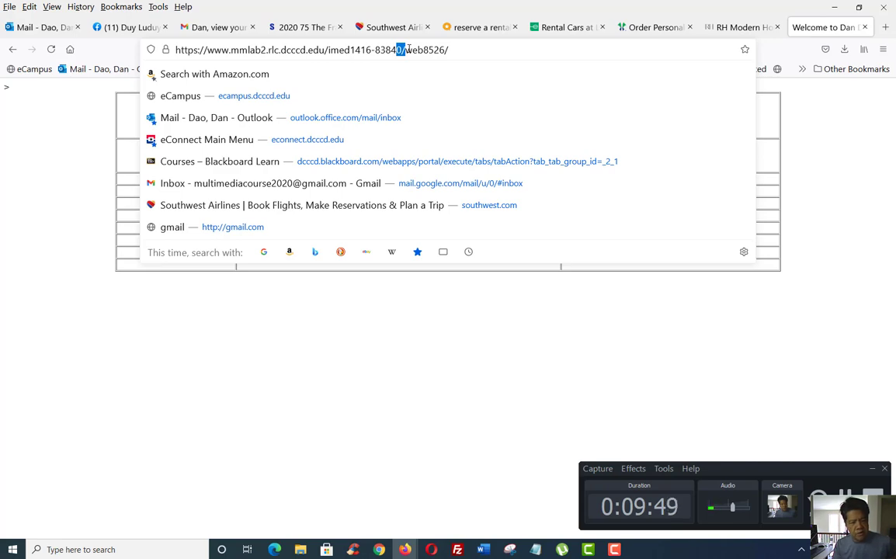
pyautogui.click(414, 310)
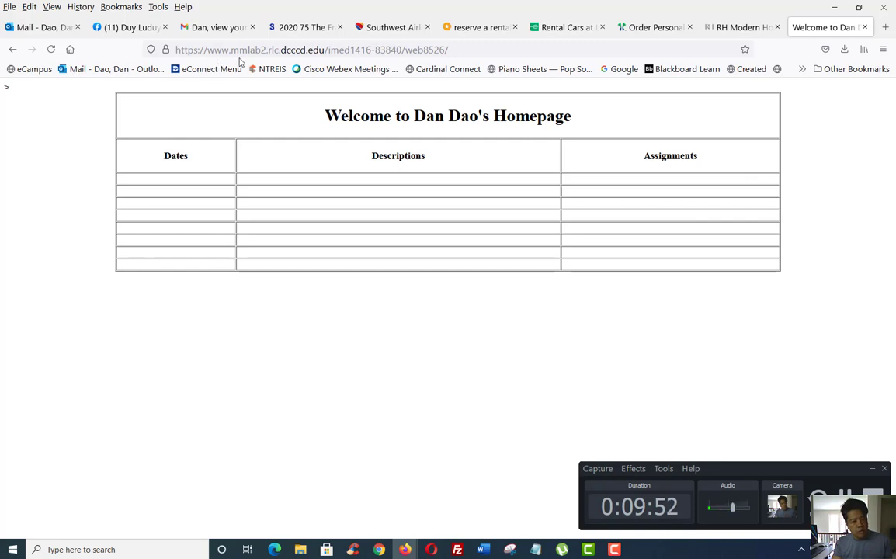
pyautogui.click(318, 51)
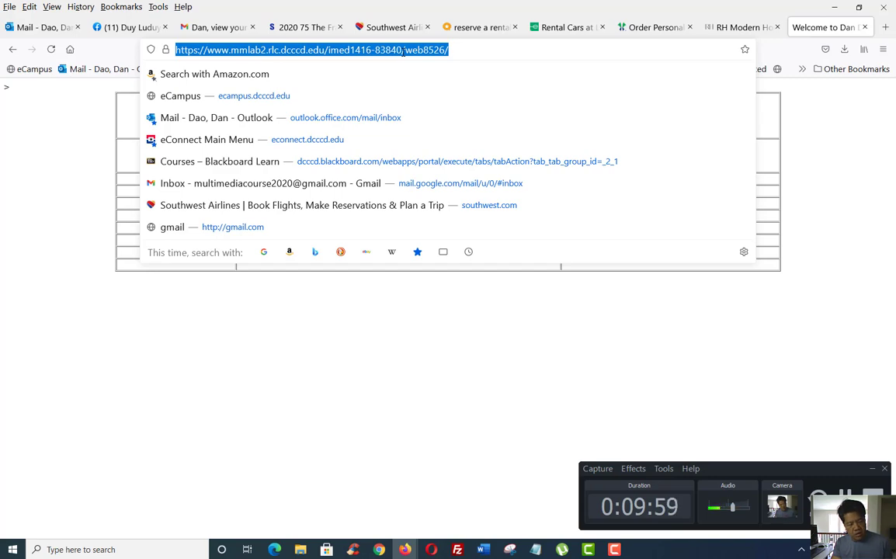
pyautogui.click(440, 334)
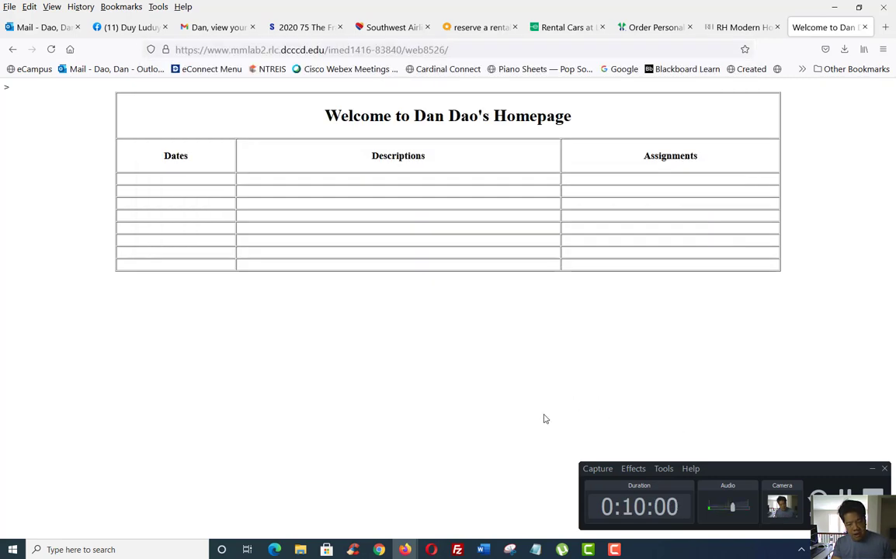